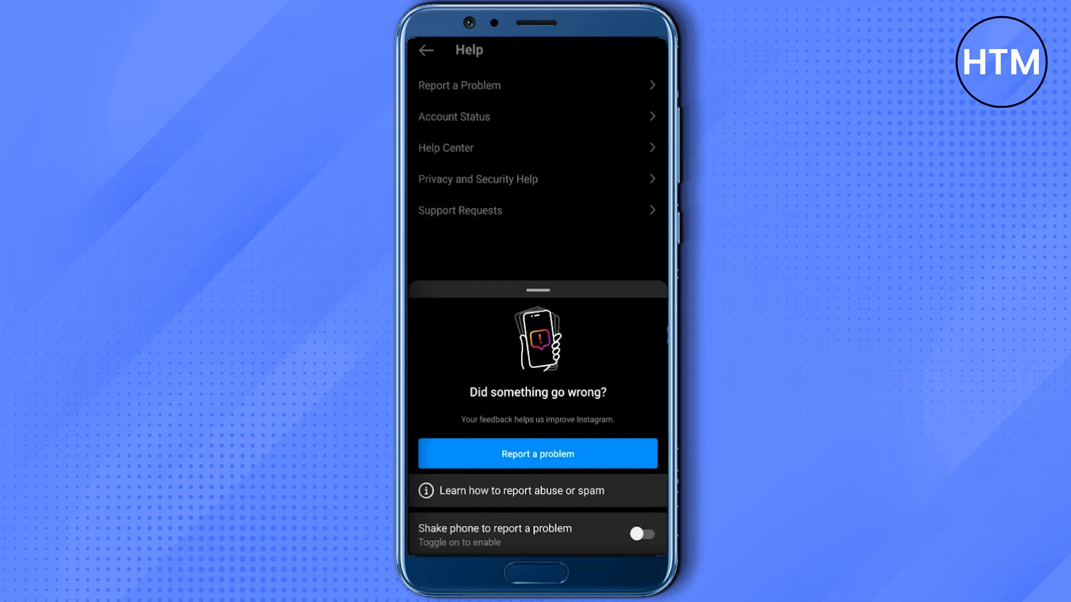
# - Start a new problem report from the Help section's 'Report a problem' button
pyautogui.click(538, 454)
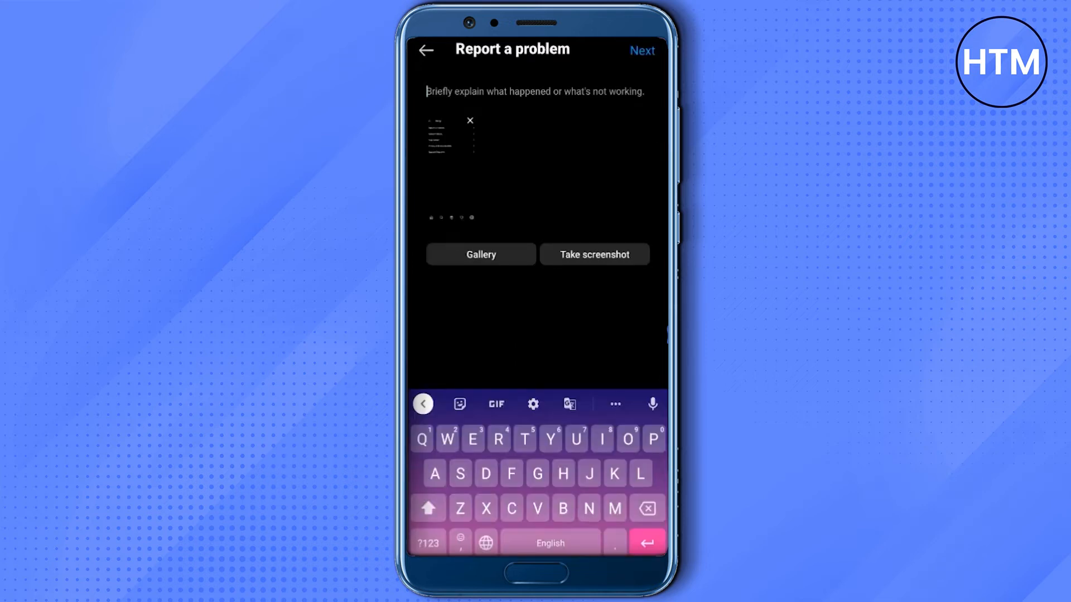
# - Remove the attached screenshot, describe wanting to unfollow all followings at once, and continue to diagnostics
pyautogui.click(470, 120)
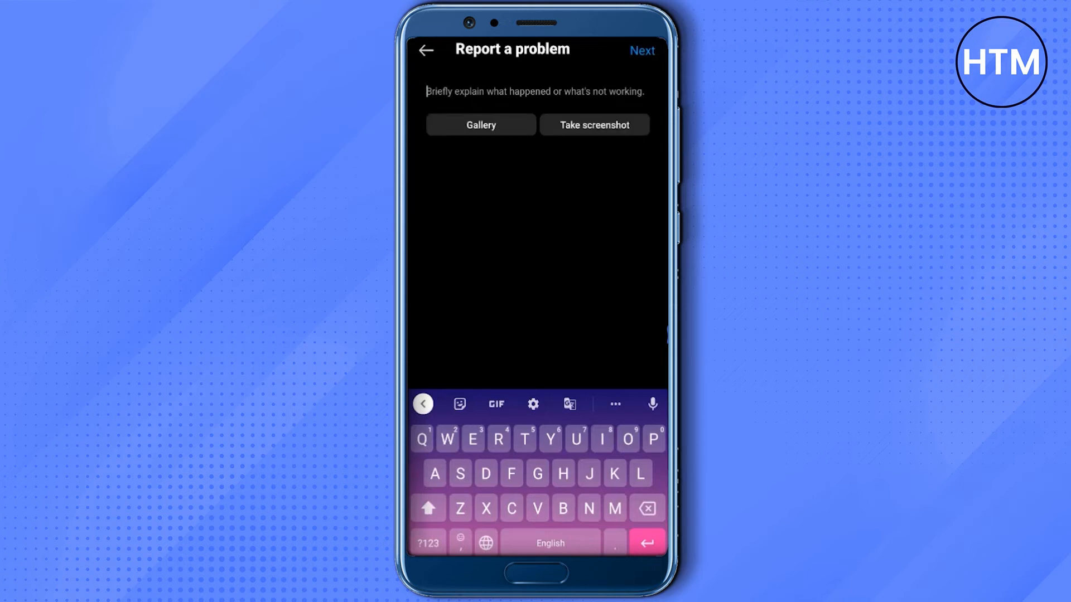
pyautogui.click(654, 439)
pyautogui.write('Please help me u')
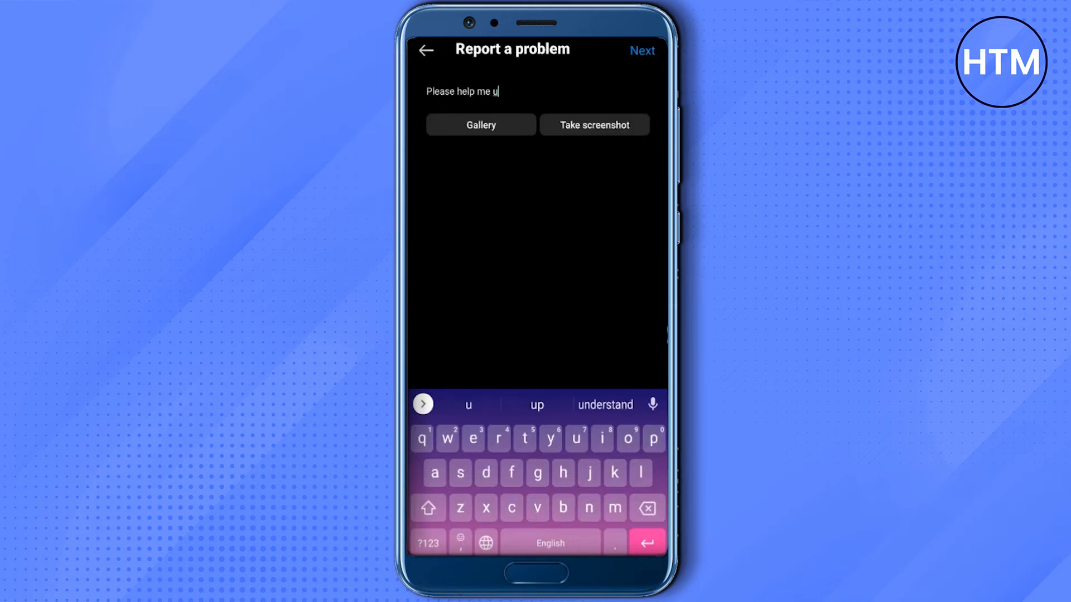
pyautogui.write('nfoww')
pyautogui.press('BackSpace')
pyautogui.press('BackSpace')
pyautogui.write('ll')
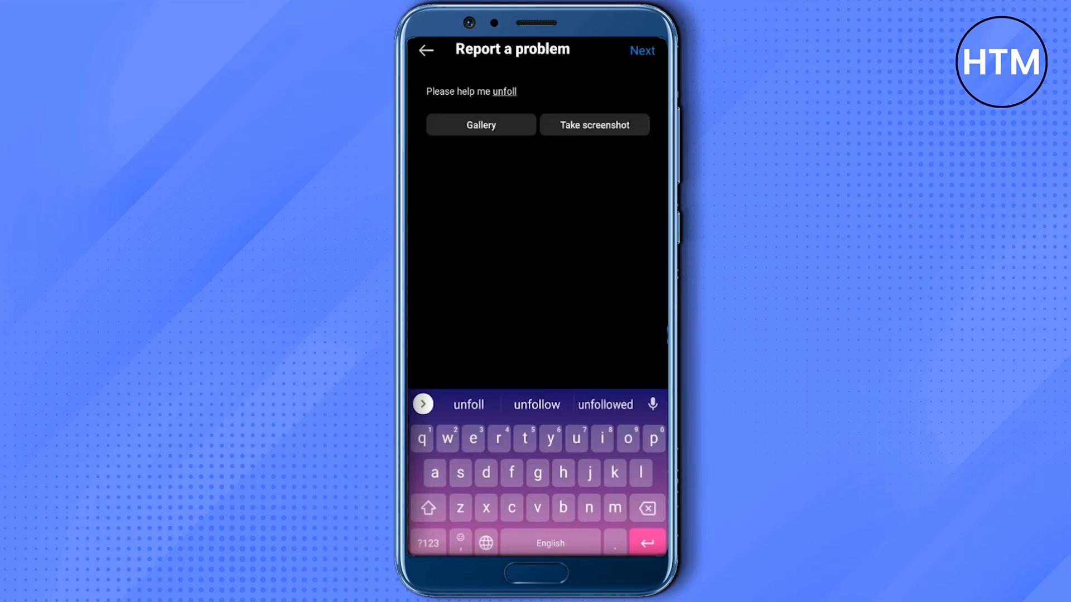
pyautogui.write('ow my fo')
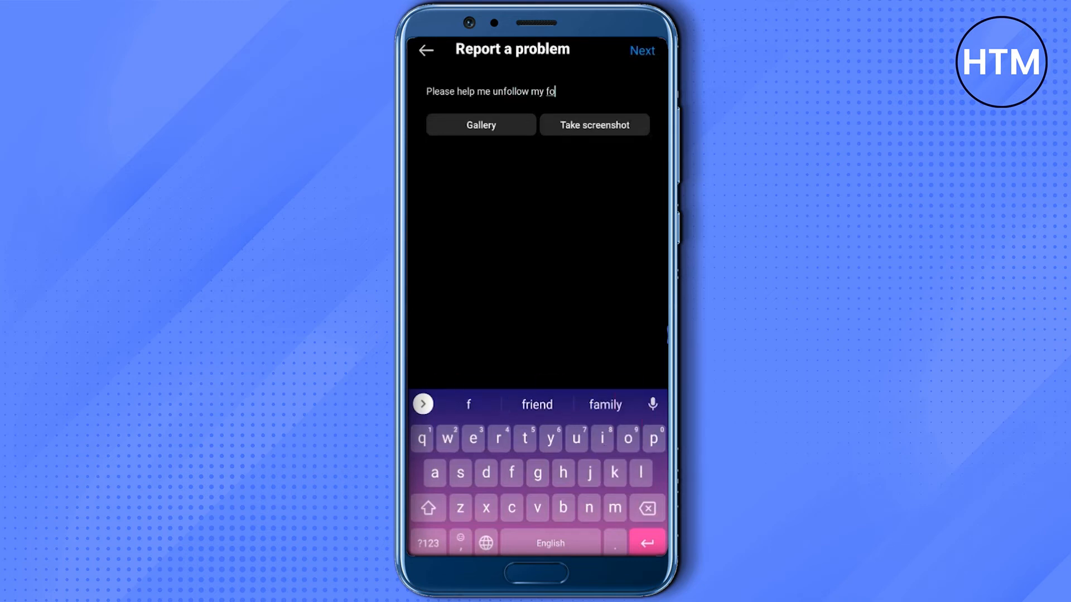
pyautogui.write('llowings at once.')
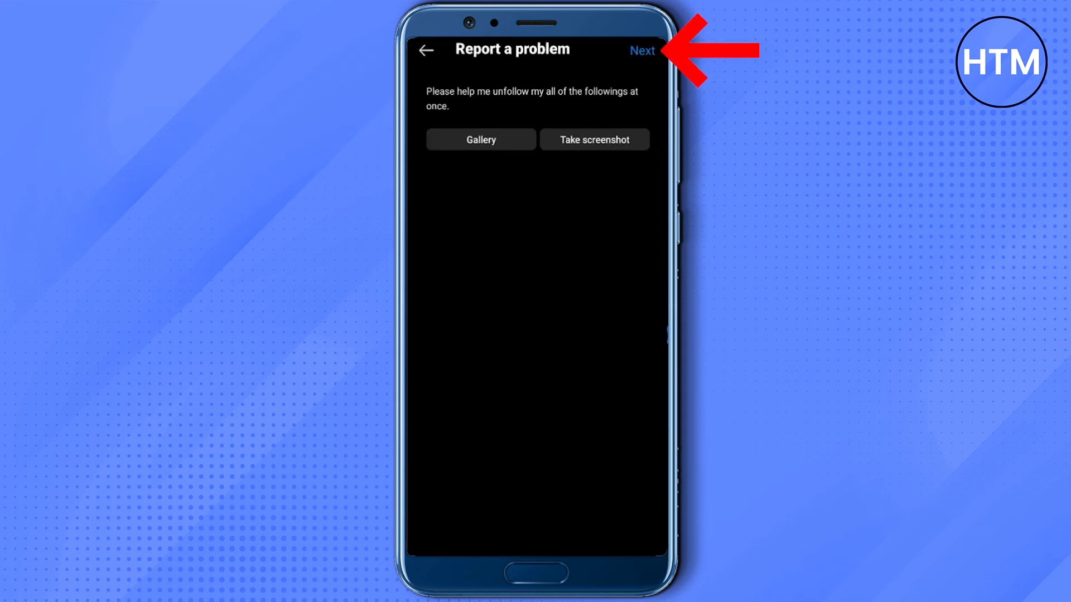
pyautogui.click(643, 50)
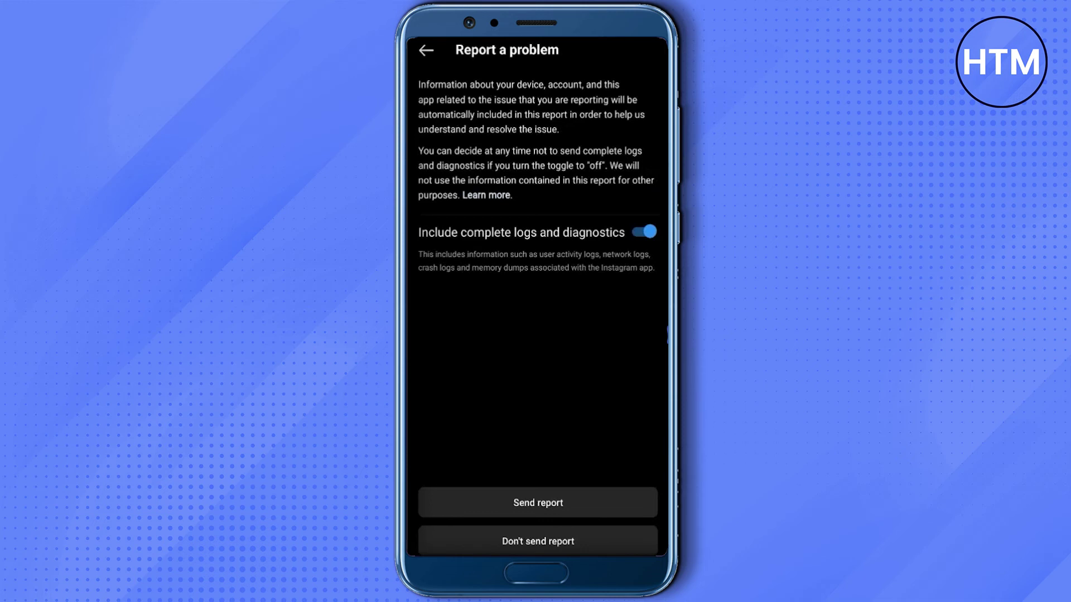
# - Send the report and close the 'Thank you!' confirmation to return to Help
pyautogui.click(538, 502)
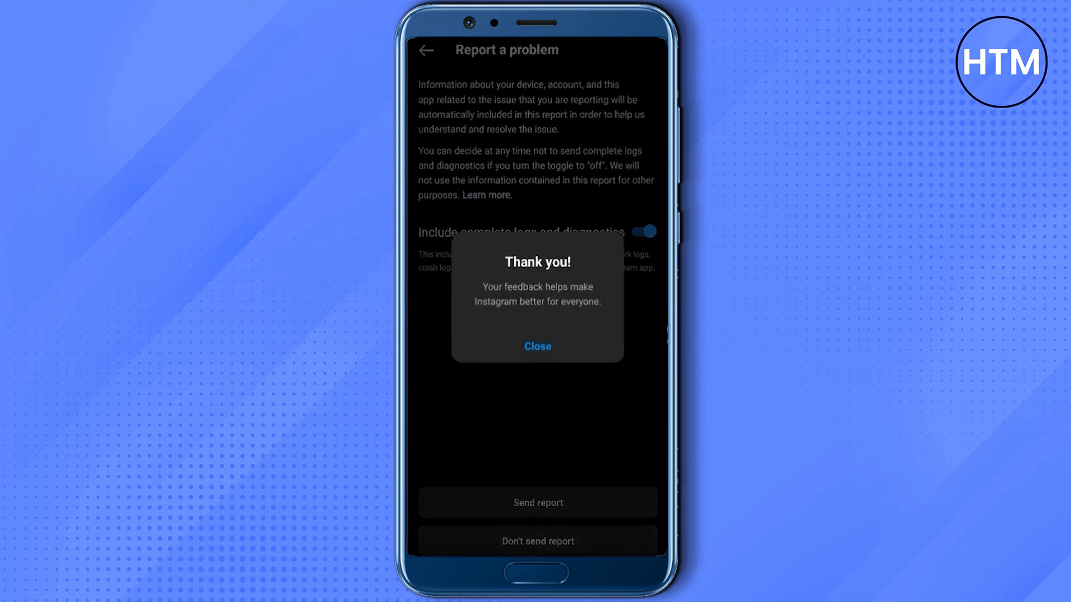
pyautogui.click(537, 345)
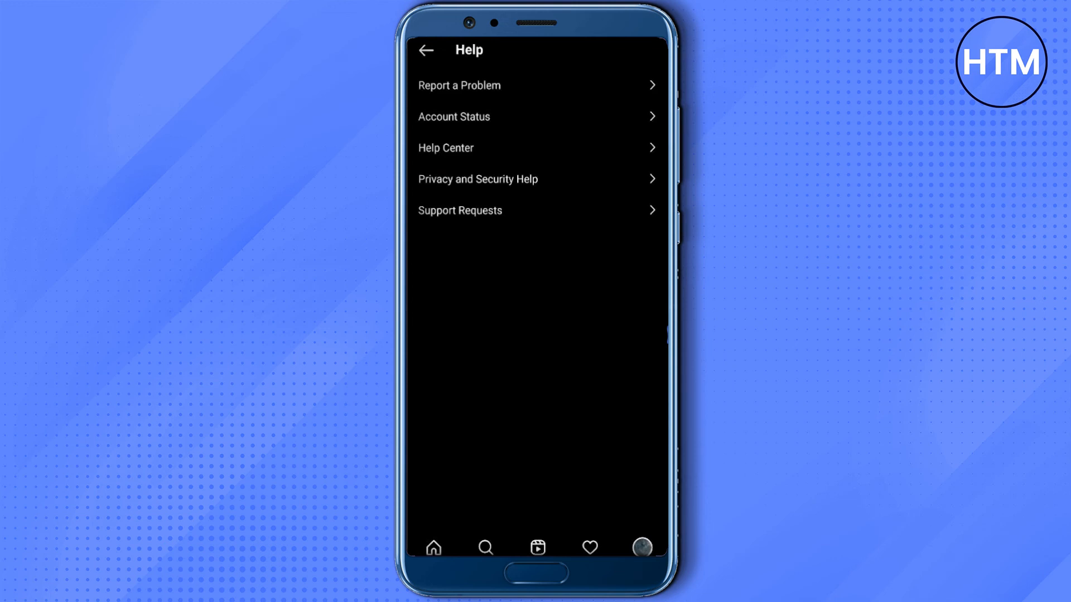